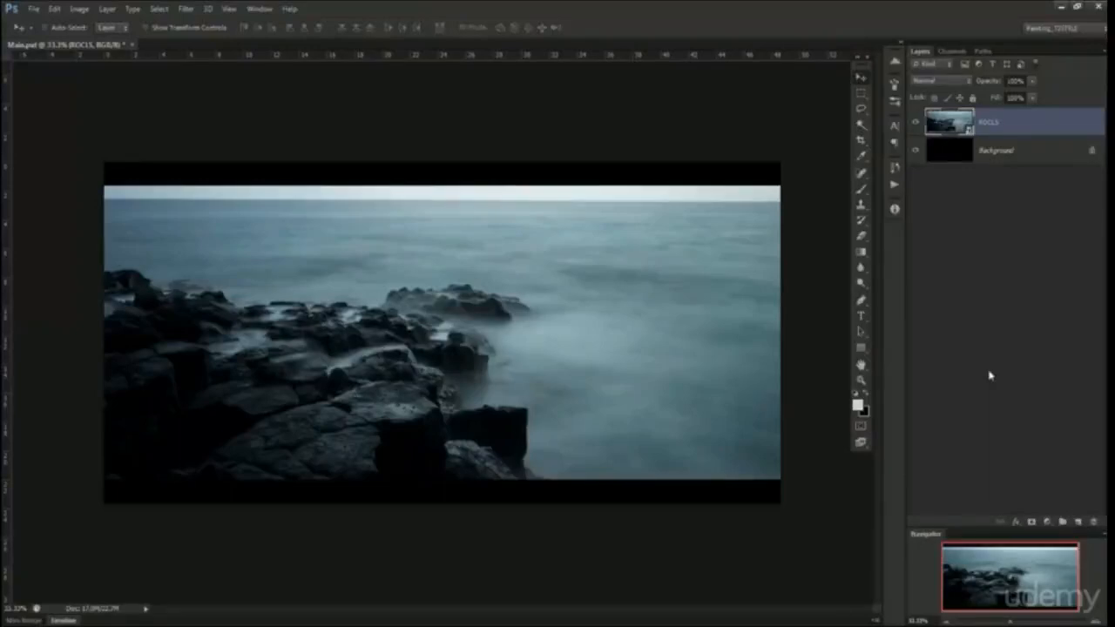
Add a Photo Filter adjustment layer above the rock seascape layer and browse its preset filters, keeping the Warming Filter (85)
left_click(990, 376)
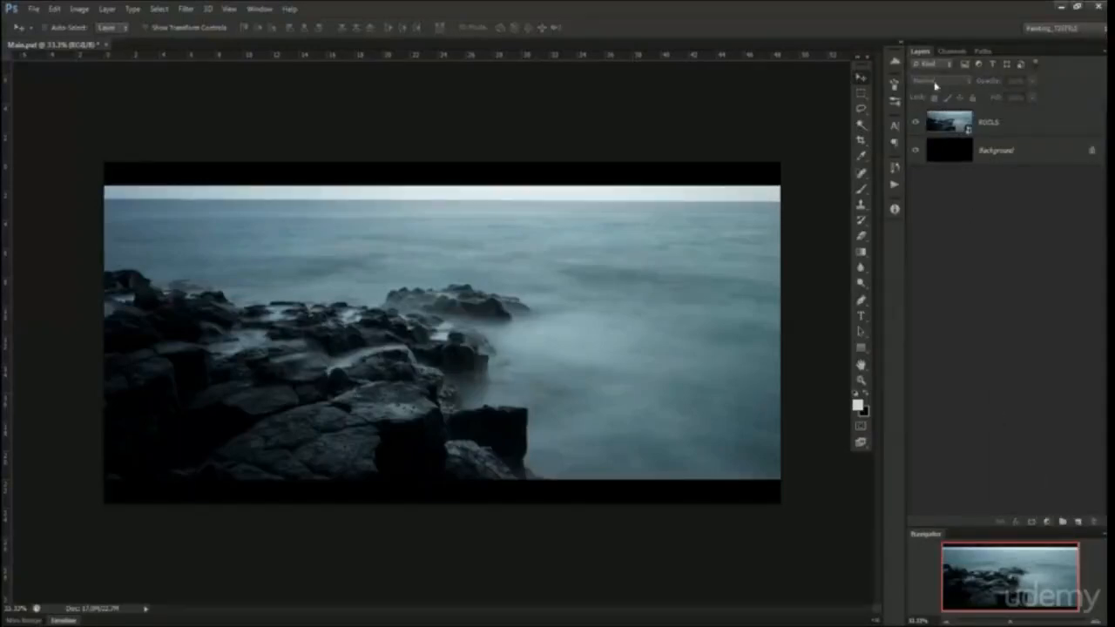
left_click(1049, 523)
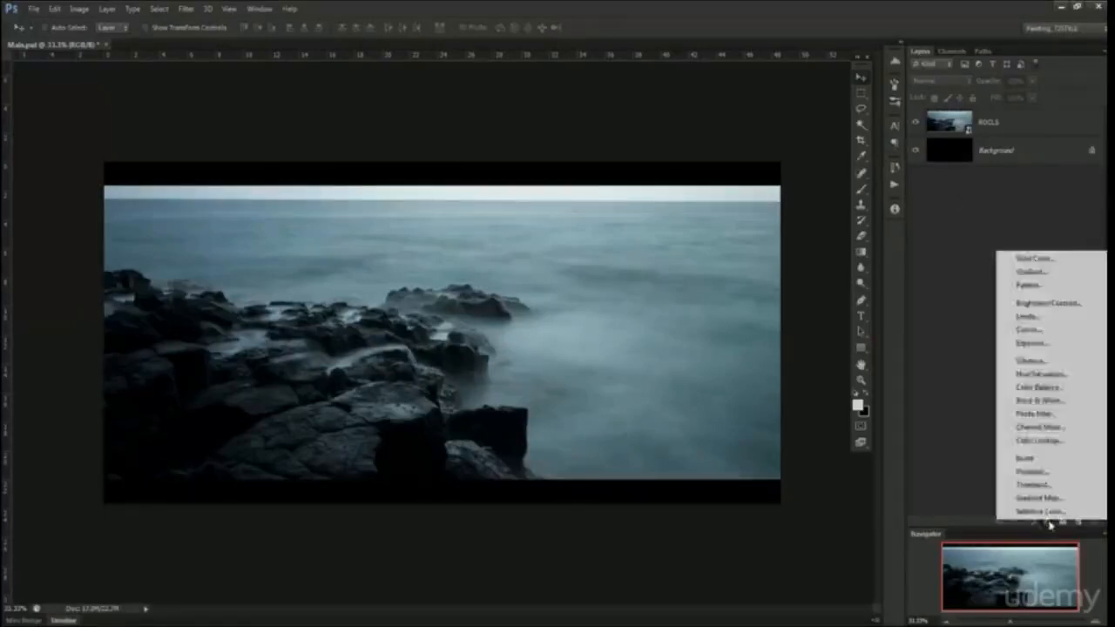
left_click(1035, 415)
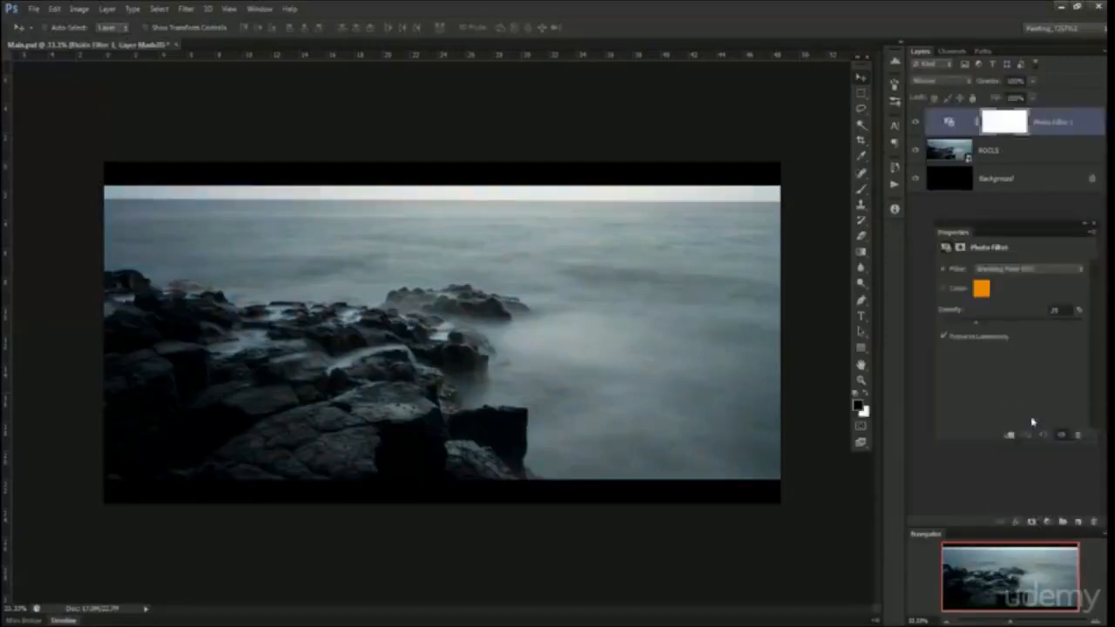
left_click(997, 270)
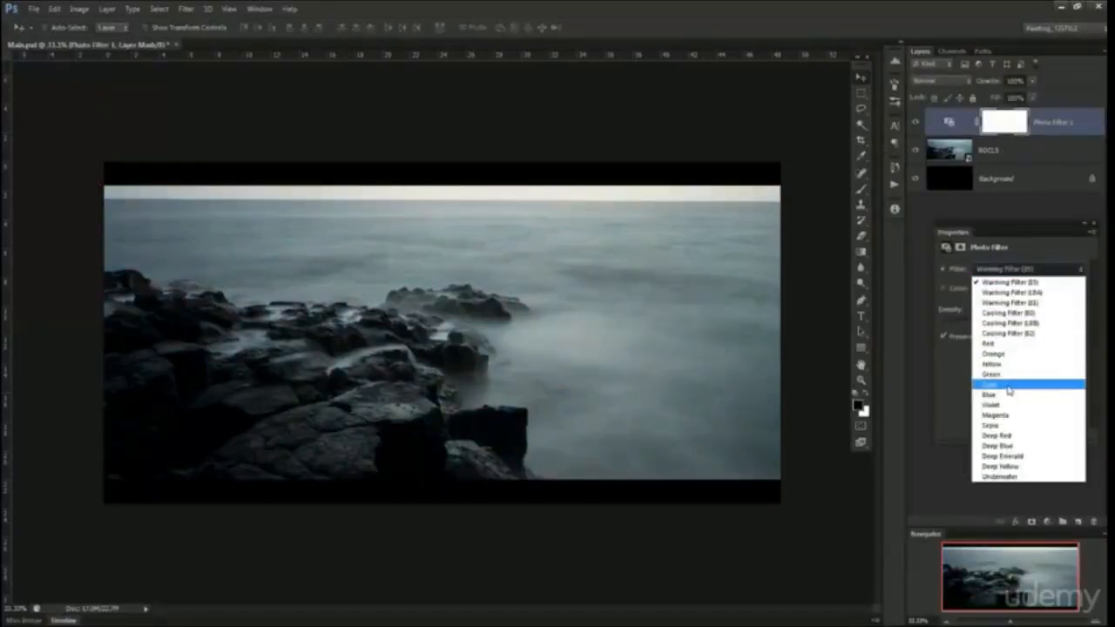
left_click(952, 388)
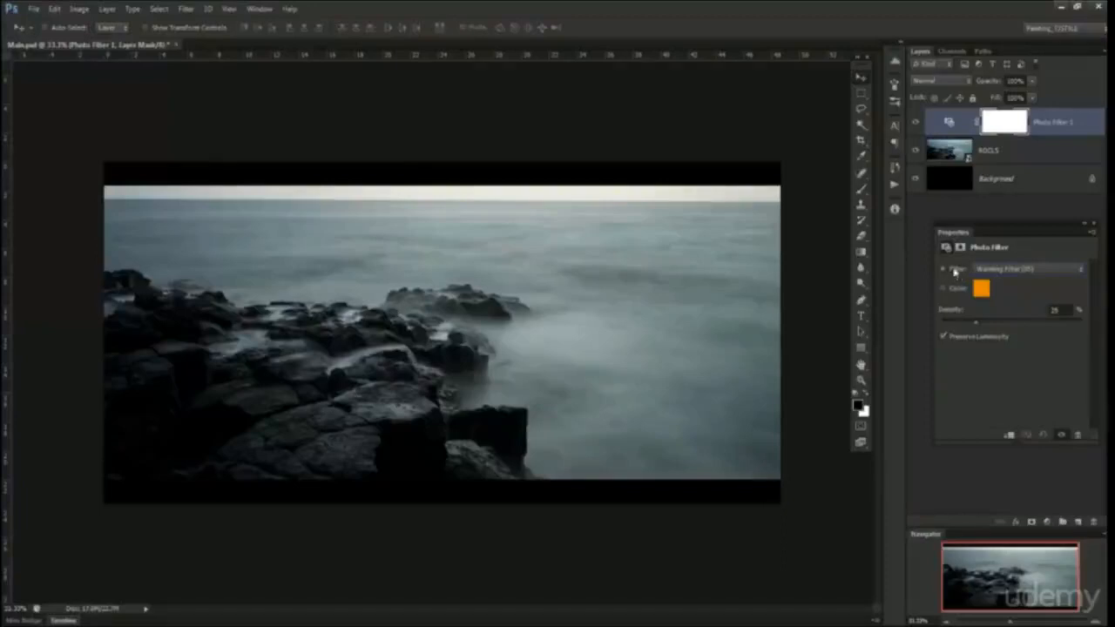
Switch the Photo Filter to a custom blue colour with a hue of 198° and set its density to 30%
left_click(948, 290)
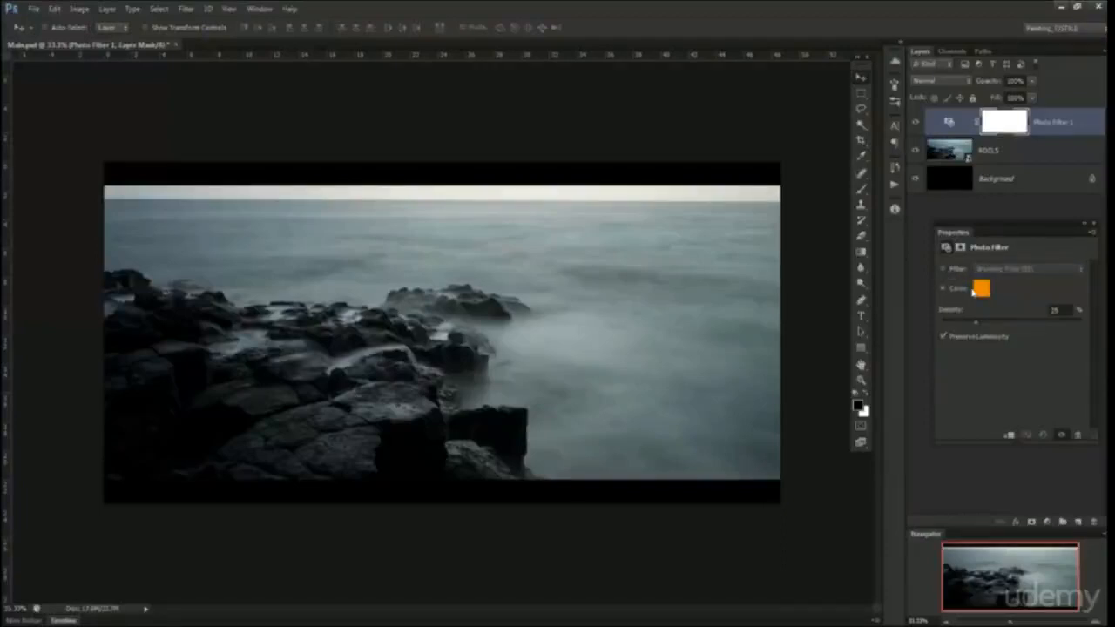
left_click(976, 290)
left_click(958, 338)
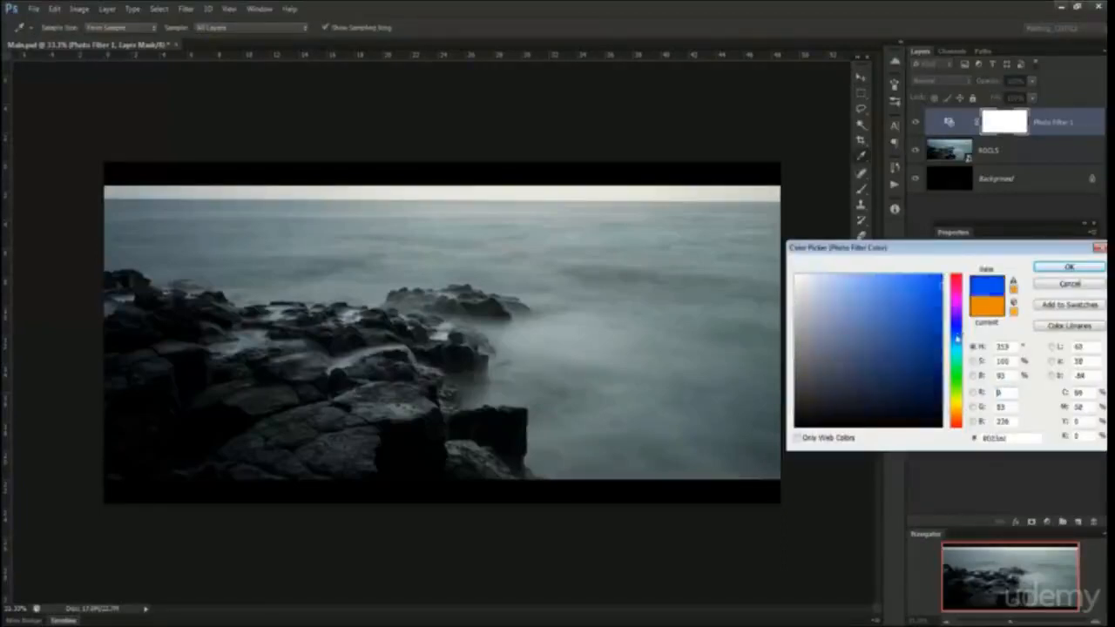
left_click_drag(958, 339, 959, 349)
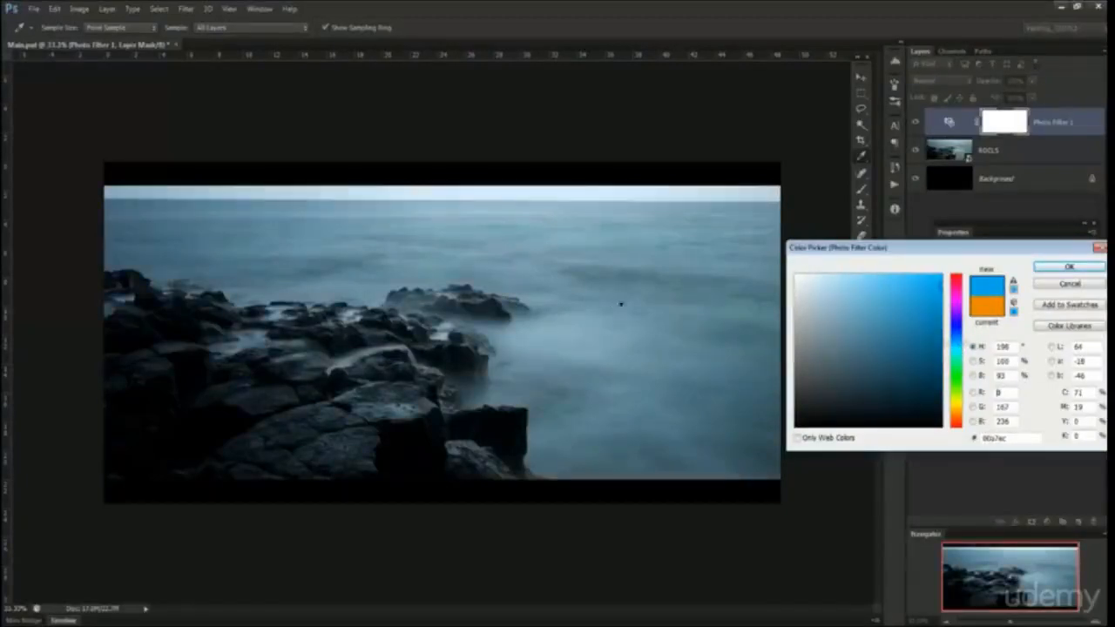
left_click(1058, 268)
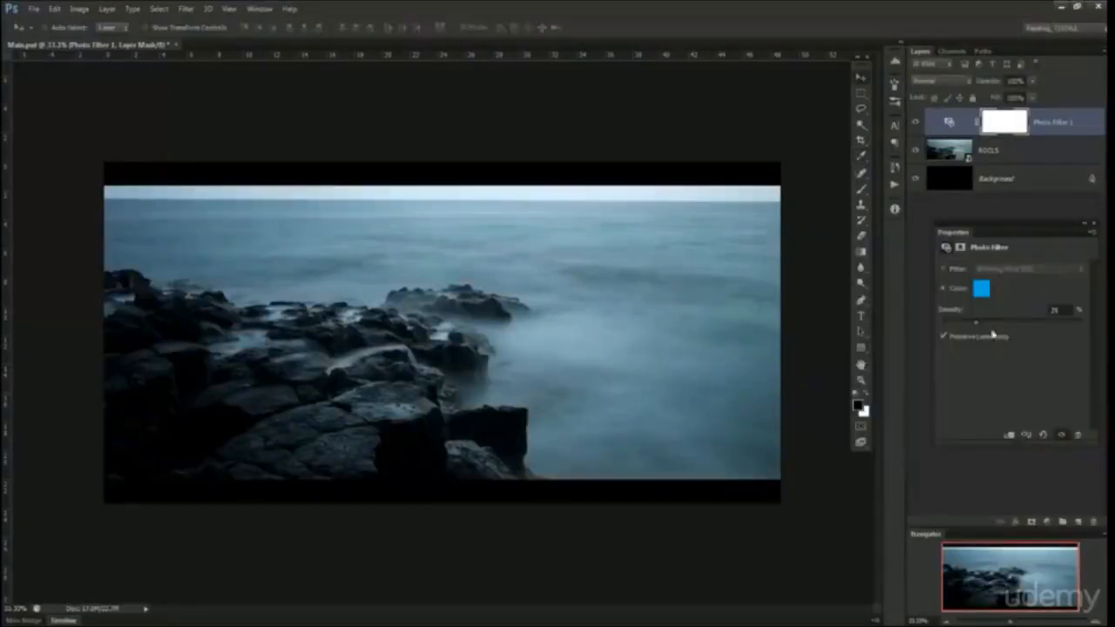
mouse_move(971, 327)
left_mouse_down()
mouse_move(1074, 324)
mouse_move(983, 326)
left_mouse_up()
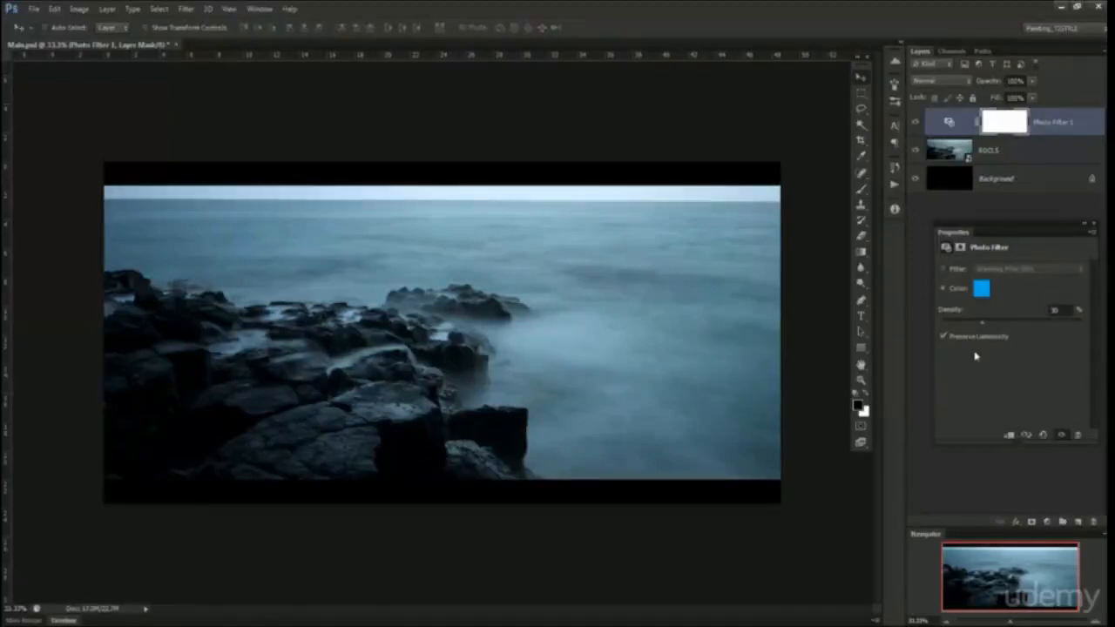
Select the Photo Filter's adjustment instead of its mask and inspect the tinted rocks and water up close
left_click(957, 128)
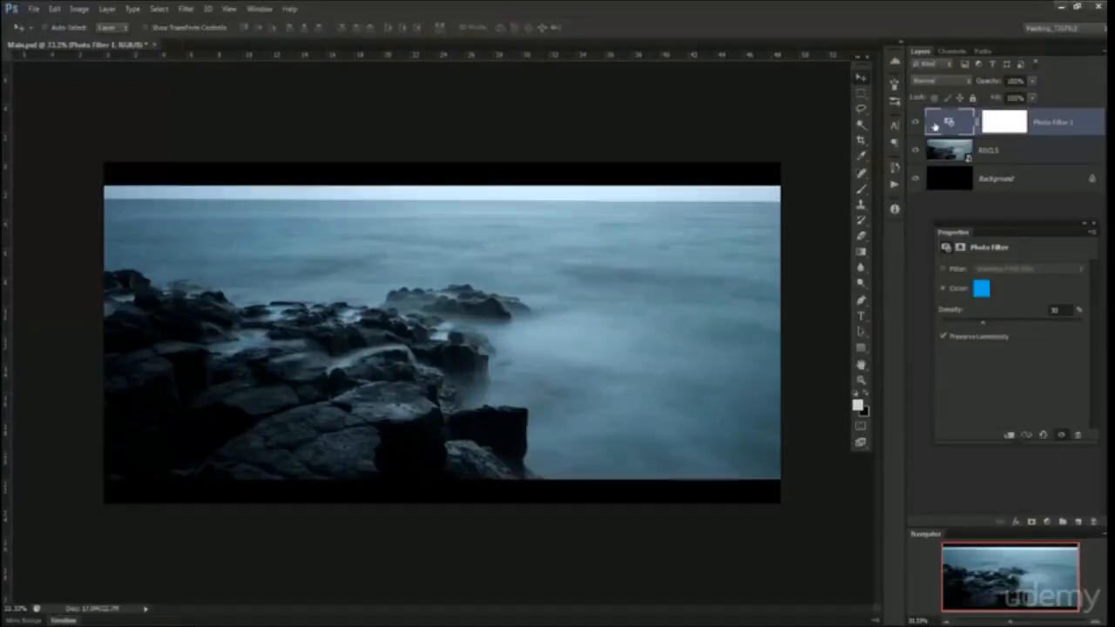
mouse_move(935, 127)
left_mouse_down()
mouse_move(945, 127)
mouse_move(972, 358)
mouse_move(973, 210)
mouse_move(954, 129)
left_mouse_up()
left_click_drag(958, 236, 955, 228)
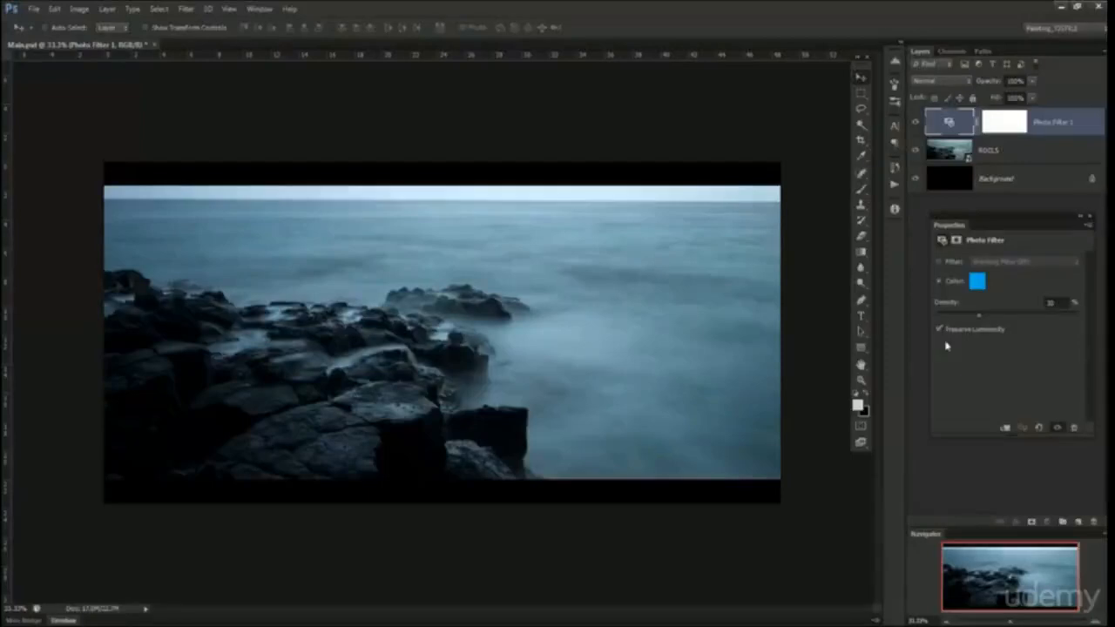
scroll(550, 341, "up", 4)
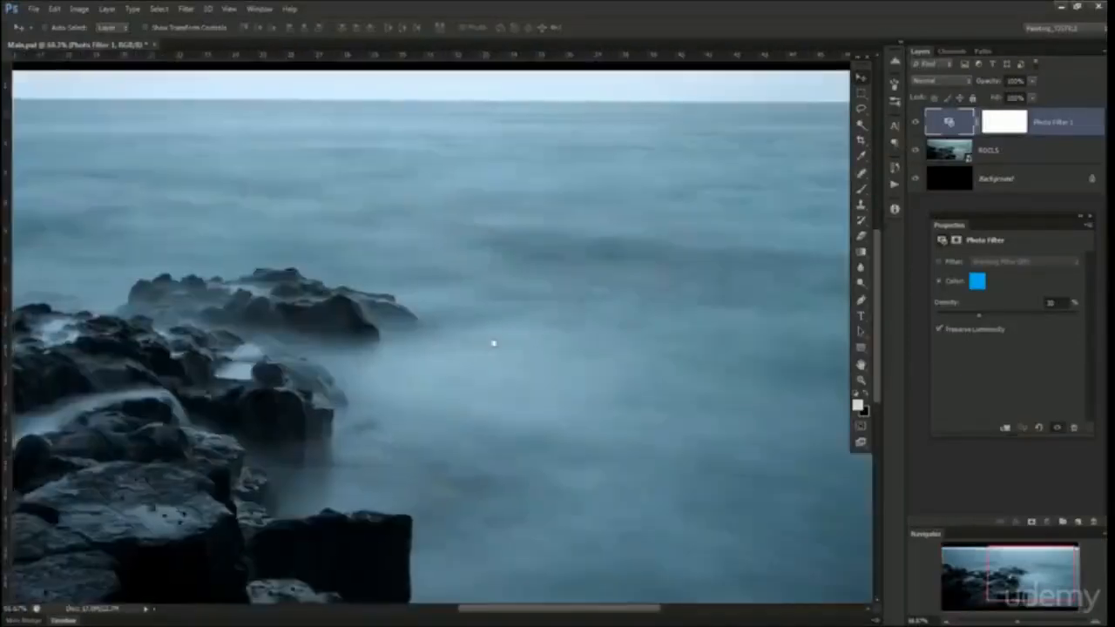
left_click_drag(493, 343, 575, 369)
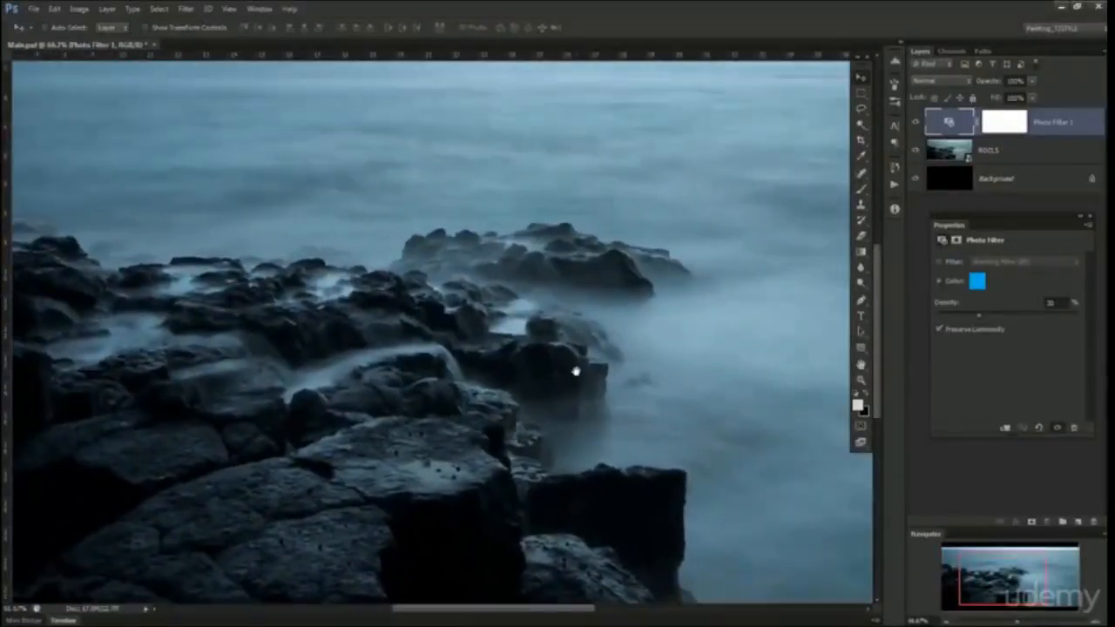
scroll(672, 352, "down", 4)
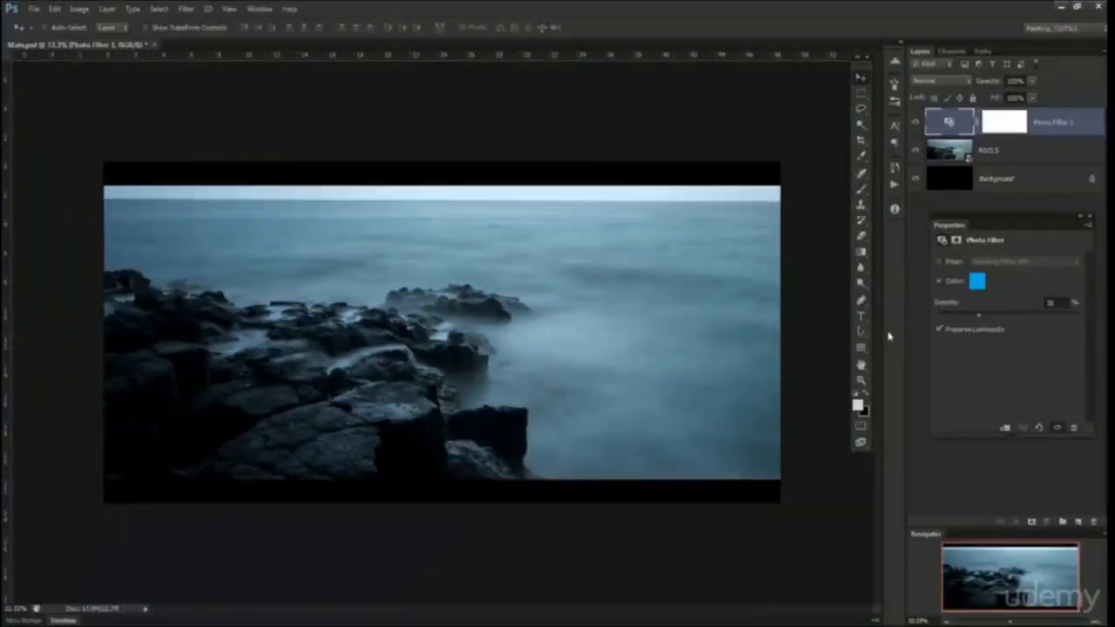
Turn off Preserve Luminosity on the Photo Filter and raise its density to about 50%
left_click(958, 332)
left_click(958, 332)
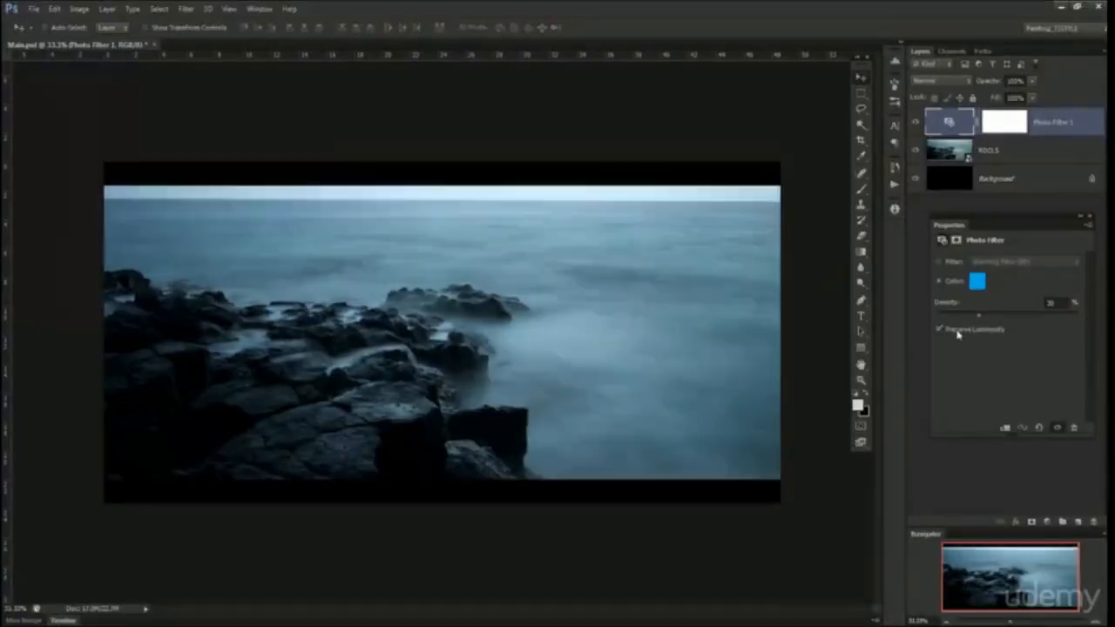
left_click(957, 332)
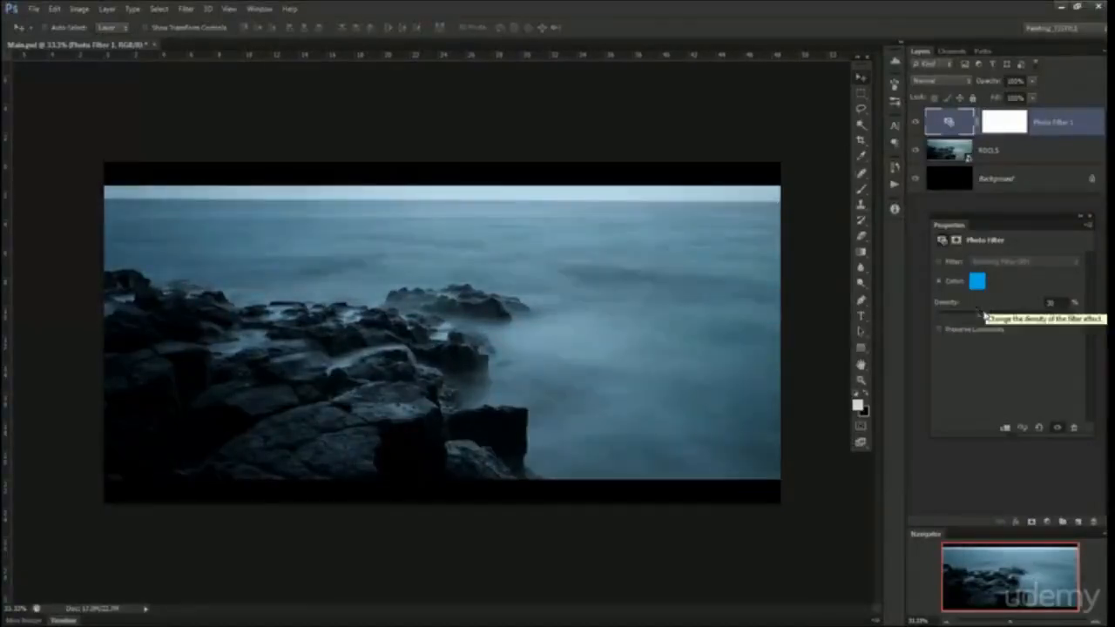
mouse_move(994, 315)
left_mouse_down()
mouse_move(1023, 319)
mouse_move(1011, 319)
left_mouse_up()
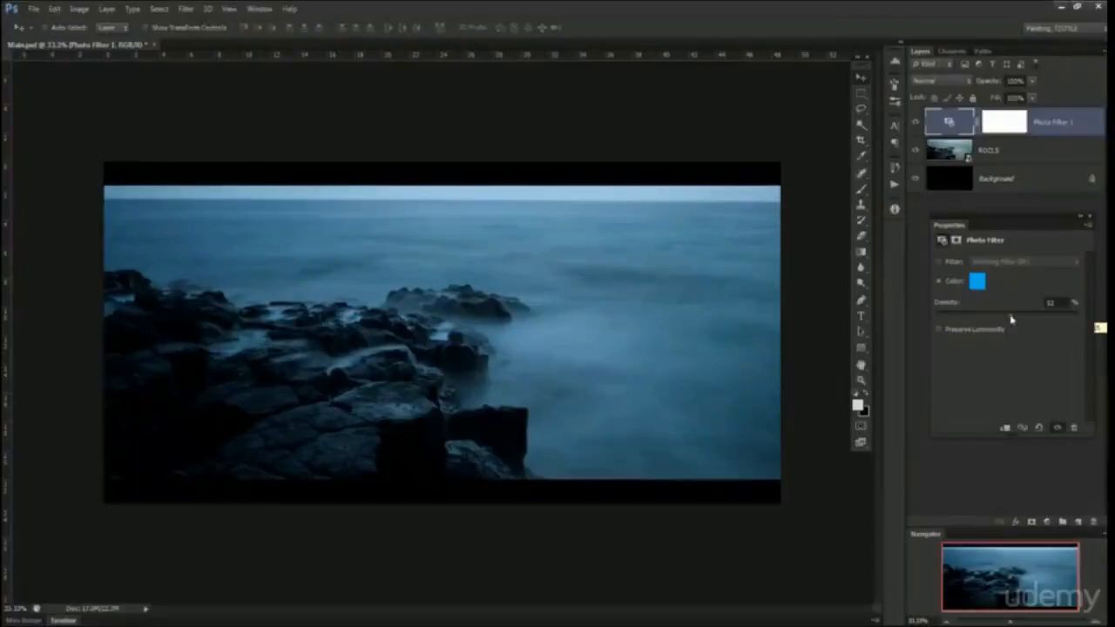
Compare the image brightness with Preserve Luminosity on and off, leaving the option on
left_click(980, 330)
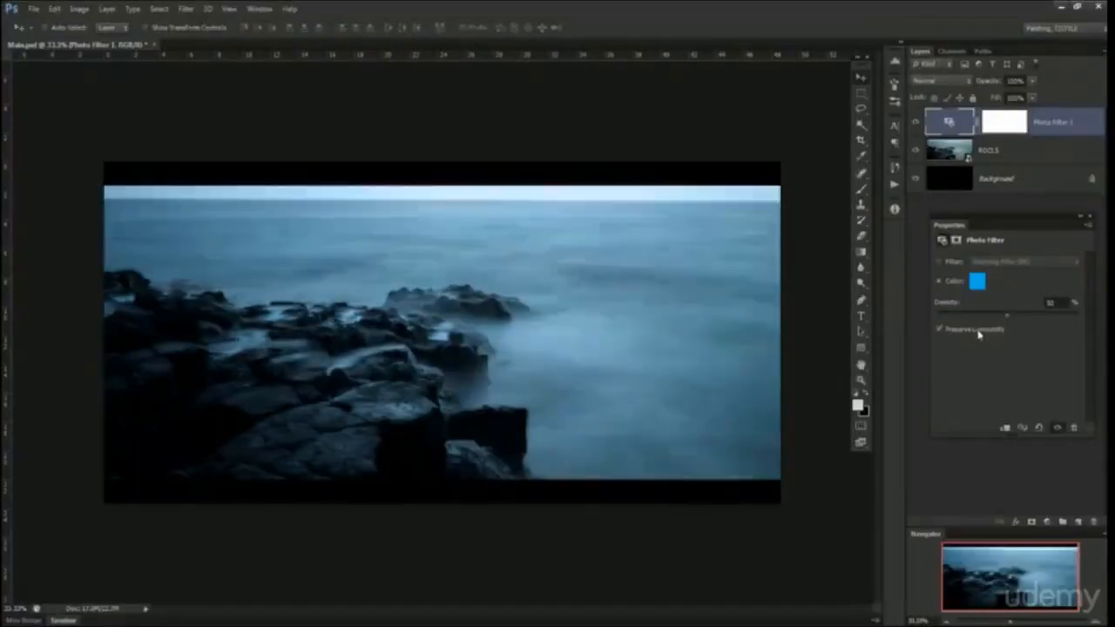
left_click(978, 331)
left_click(978, 331)
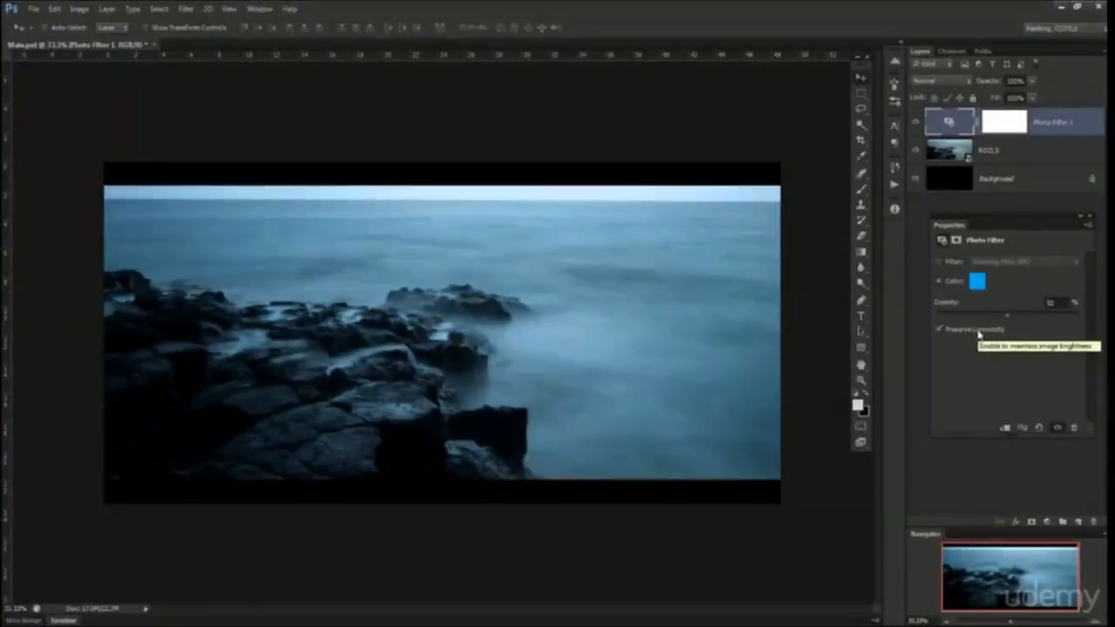
left_click(979, 336)
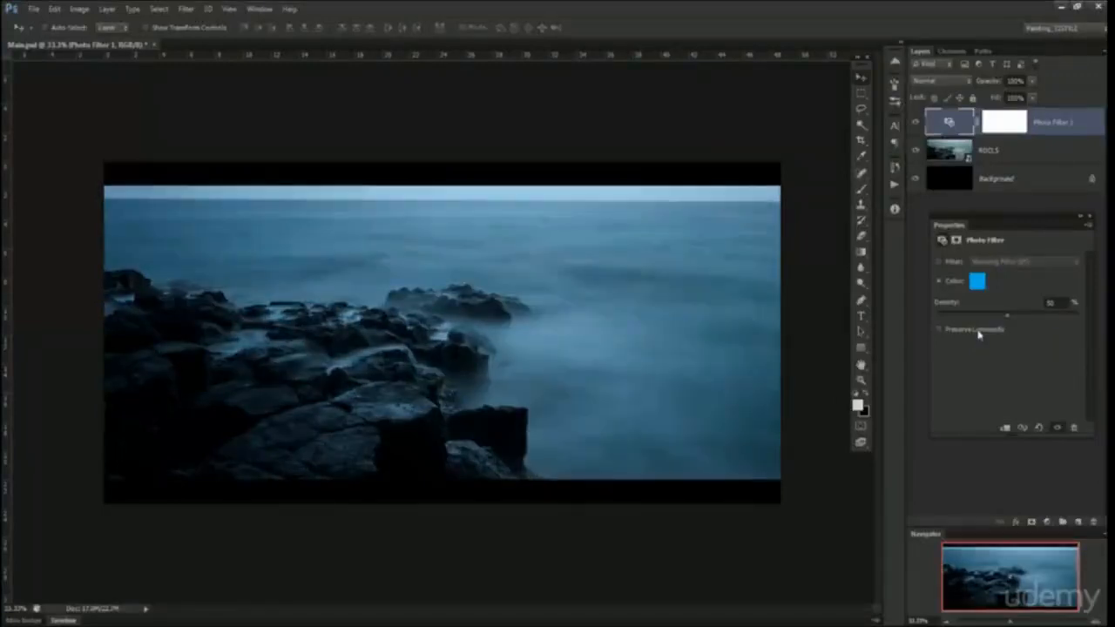
left_click(980, 336)
left_click(979, 335)
left_click(977, 331)
scroll(501, 233, "up", 2)
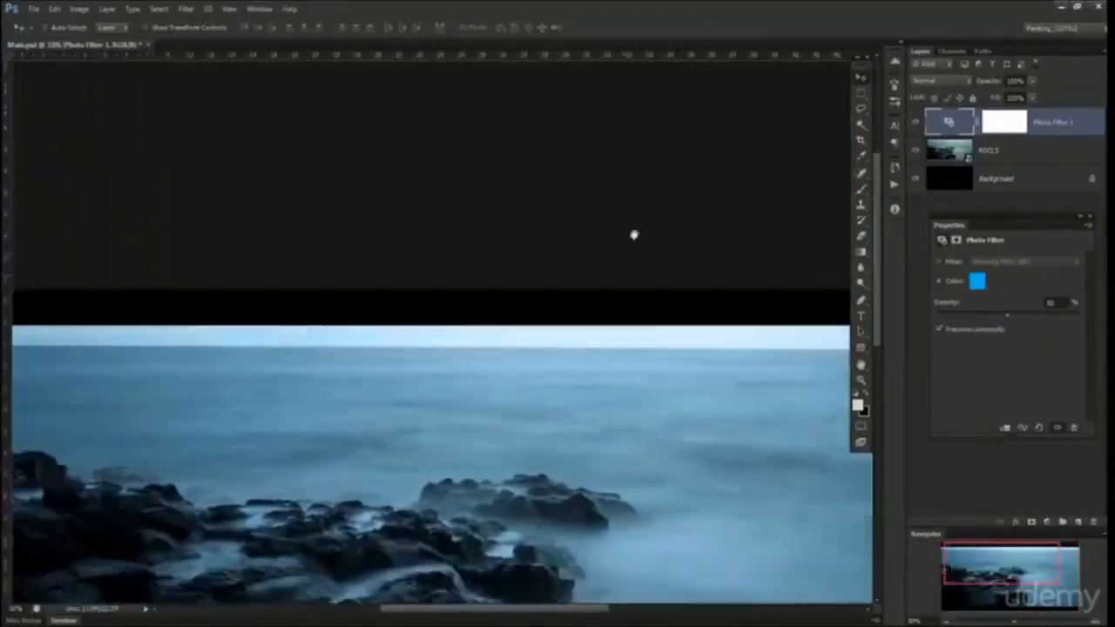
scroll(436, 307, "down", 1)
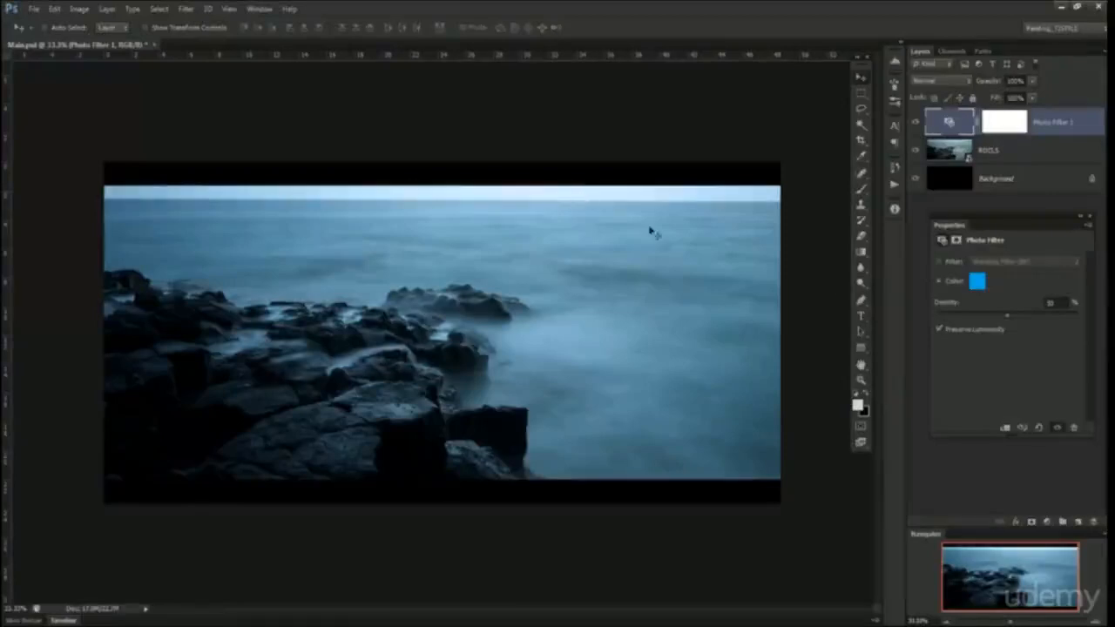
Examine the rocks at 100% zoom with Preserve Luminosity off and on, leaving it on and returning to the full image
left_click(957, 334)
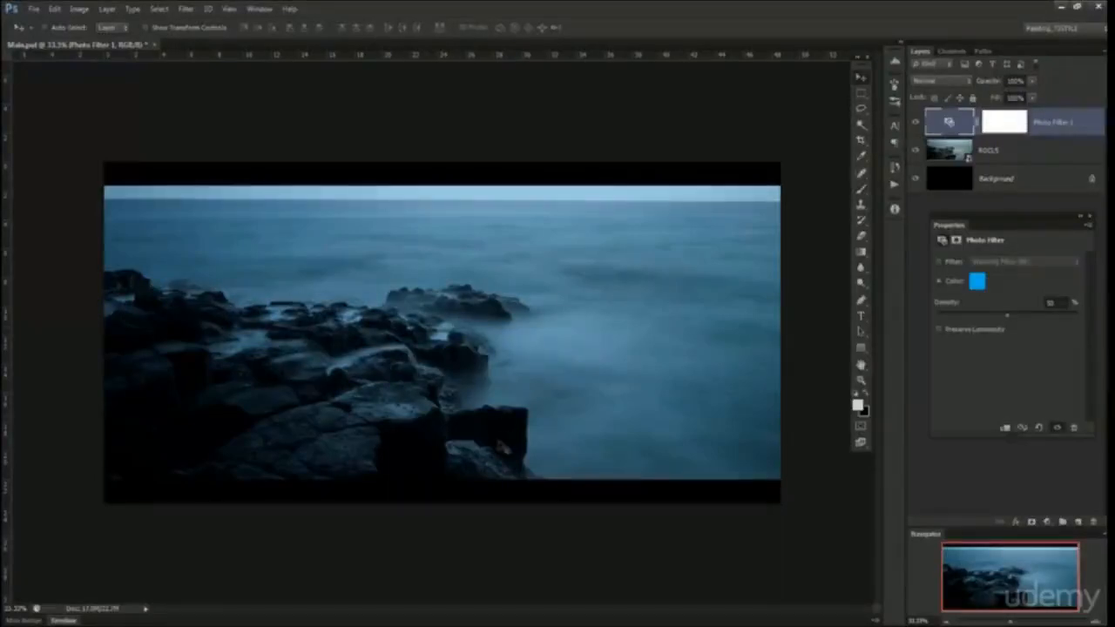
key("ctrl+1")
left_click_drag(443, 363, 612, 302)
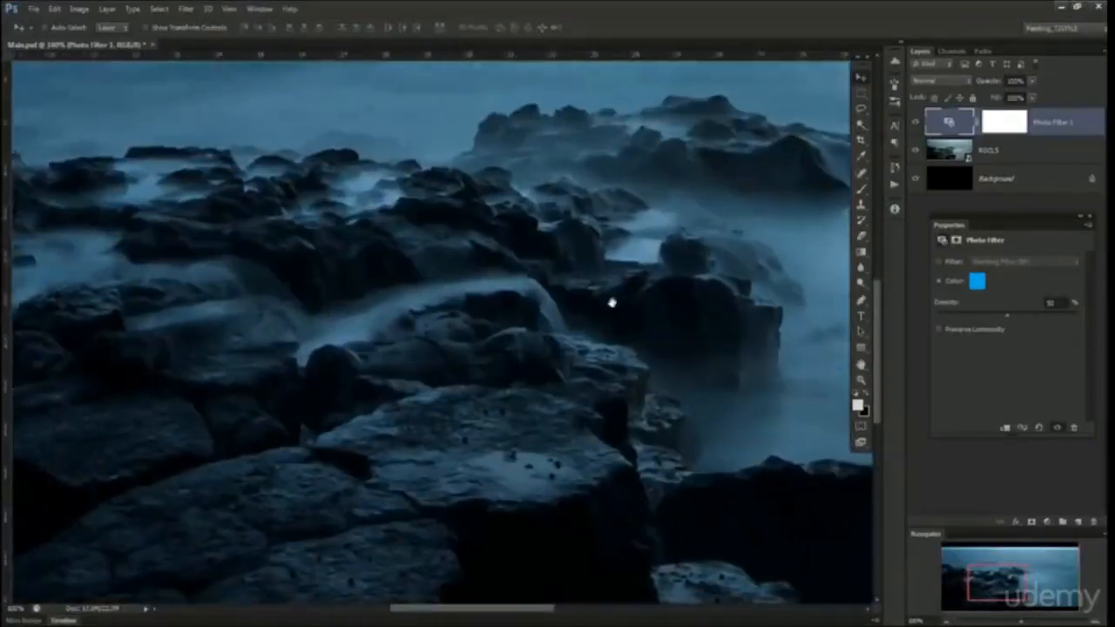
left_click(962, 334)
left_click(962, 335)
left_click(962, 335)
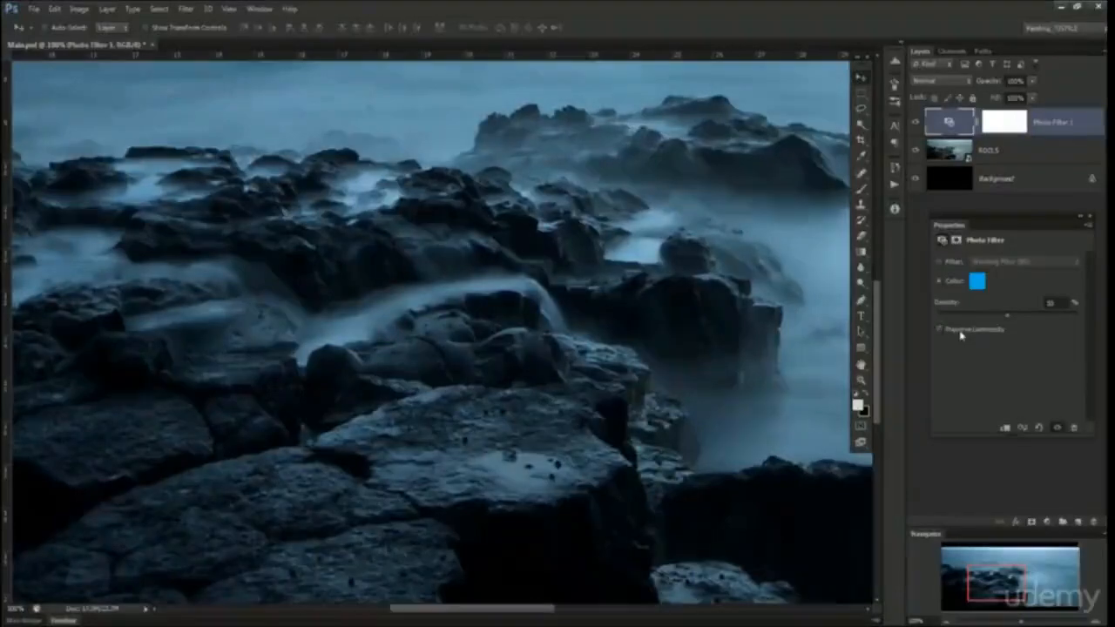
left_click(962, 335)
left_click(962, 334)
left_click(780, 347, "alt")
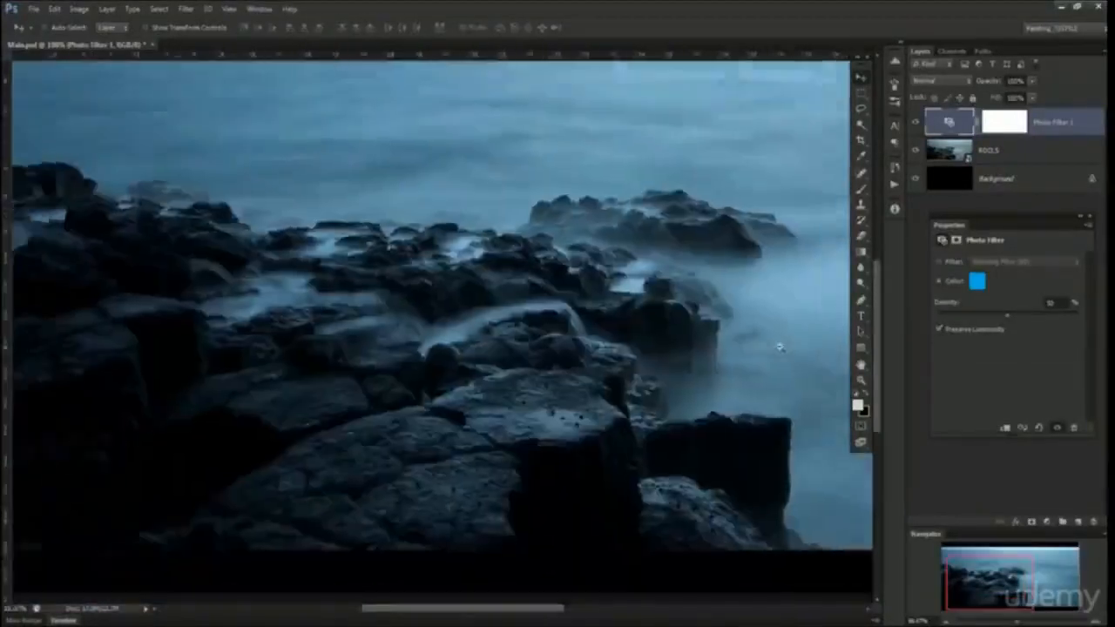
left_click(780, 346, "alt")
left_click(780, 347, "alt")
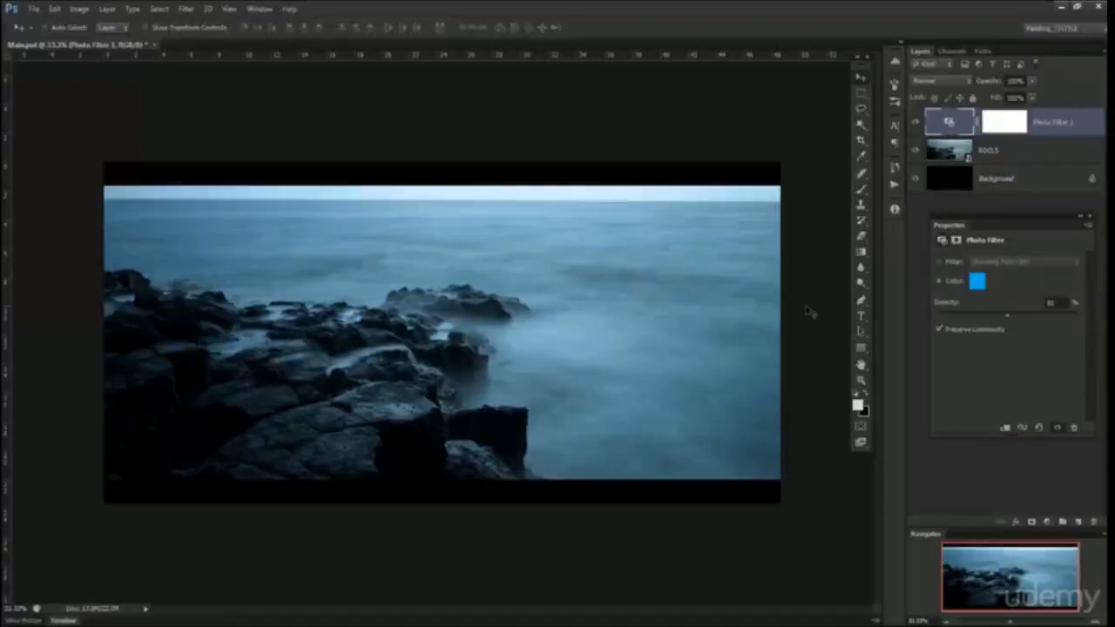
Change the Photo Filter colour to a yellowish orange and compare the result with the previous state
left_click(976, 281)
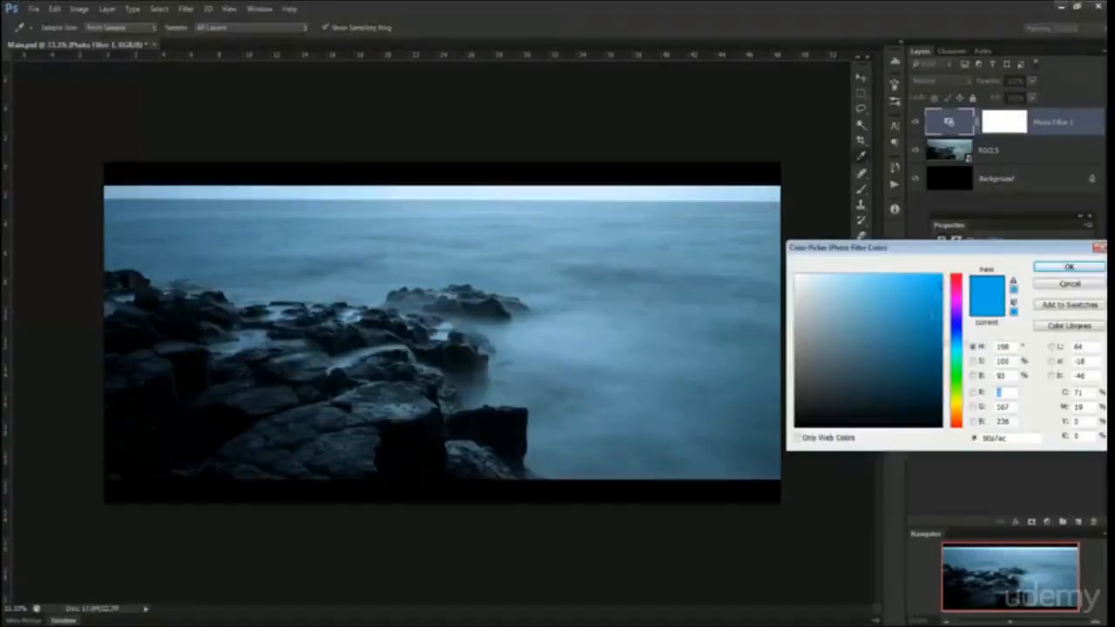
left_click_drag(953, 334, 962, 409)
left_click(1070, 267)
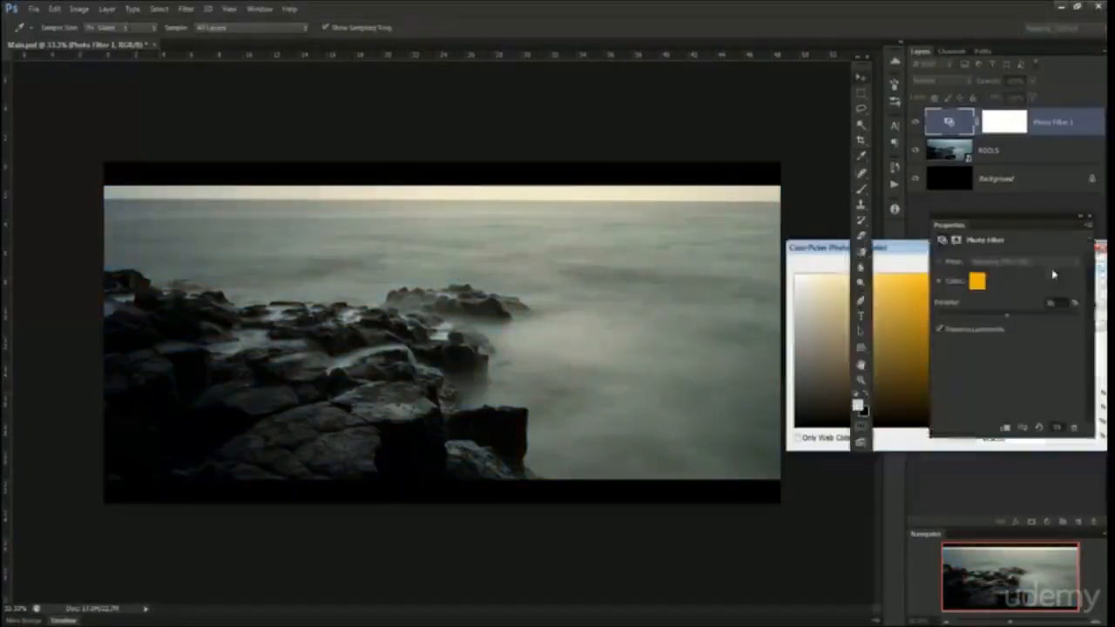
left_click_drag(1021, 429, 1021, 429)
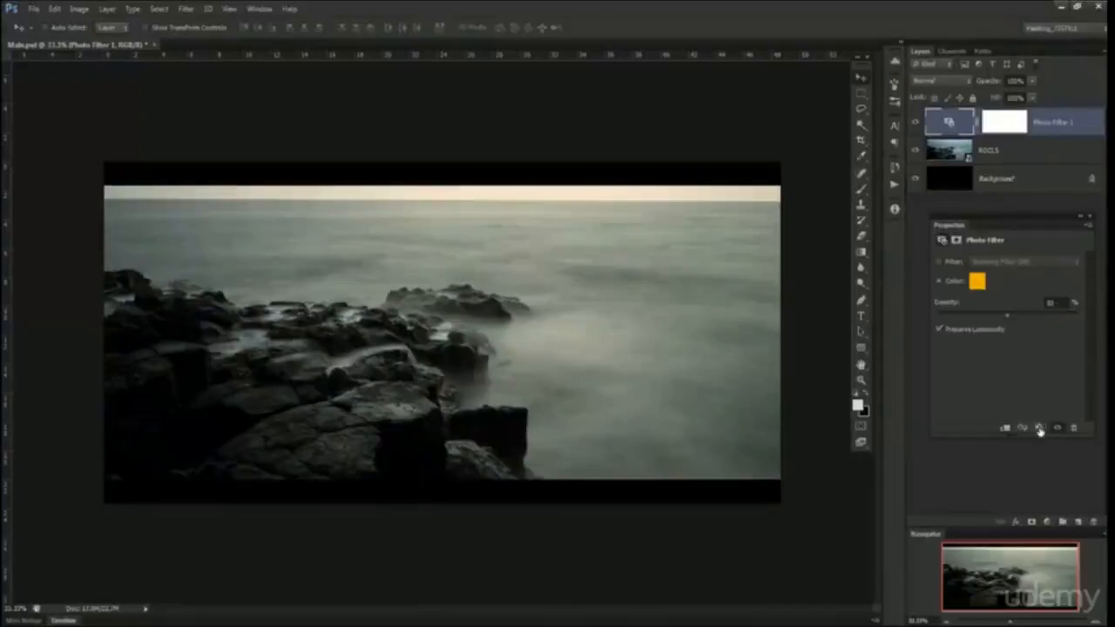
Reset the Photo Filter adjustment all the way back to its default settings
left_click(1039, 430)
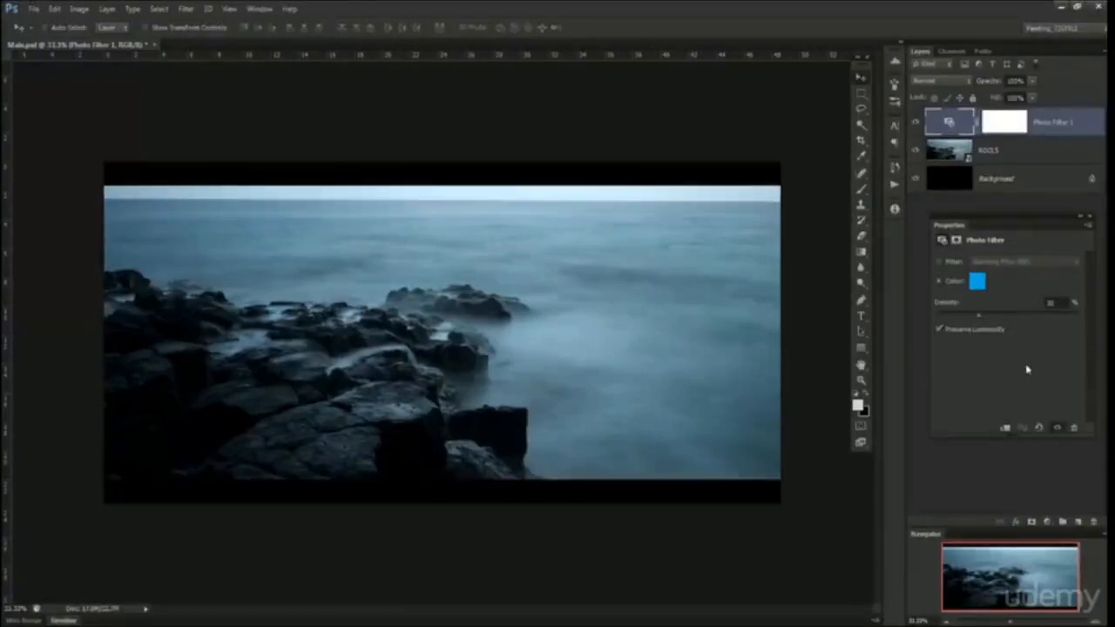
left_click(1039, 428)
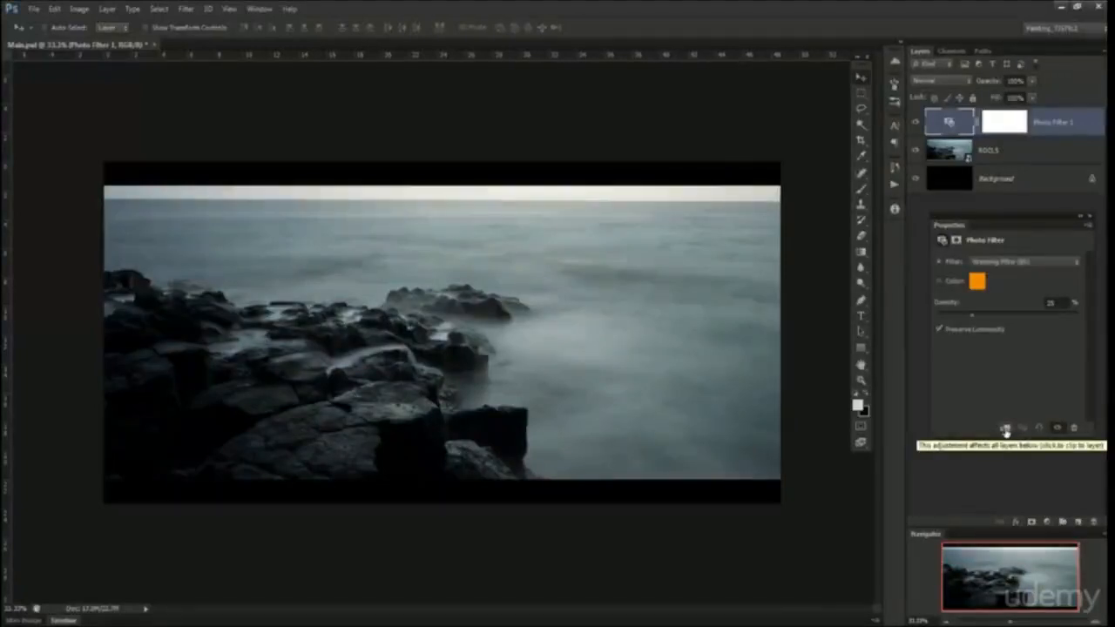
Clip the Photo Filter adjustment to the rock seascape layer, toggling the clipping off and on to compare
left_click(1006, 430)
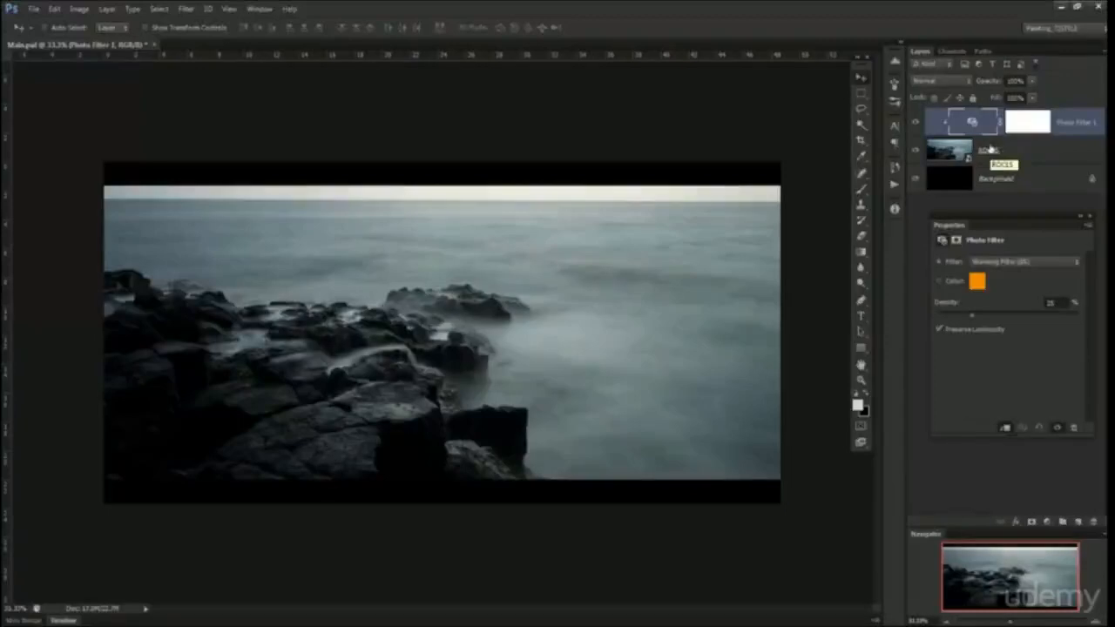
left_click(1006, 428)
left_click(1005, 430)
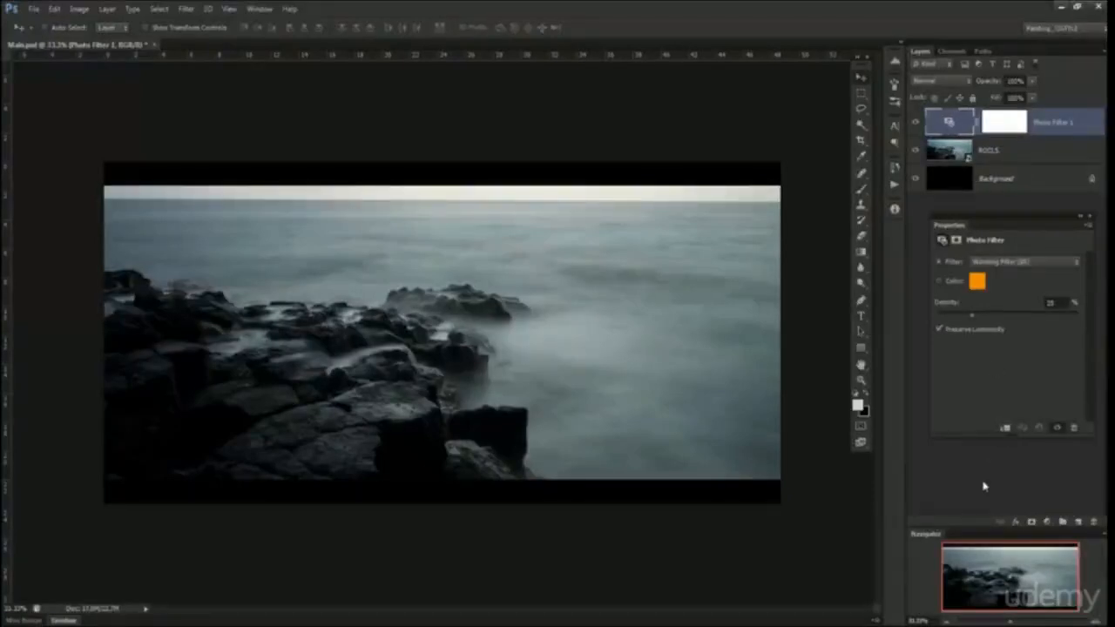
left_click(1004, 428)
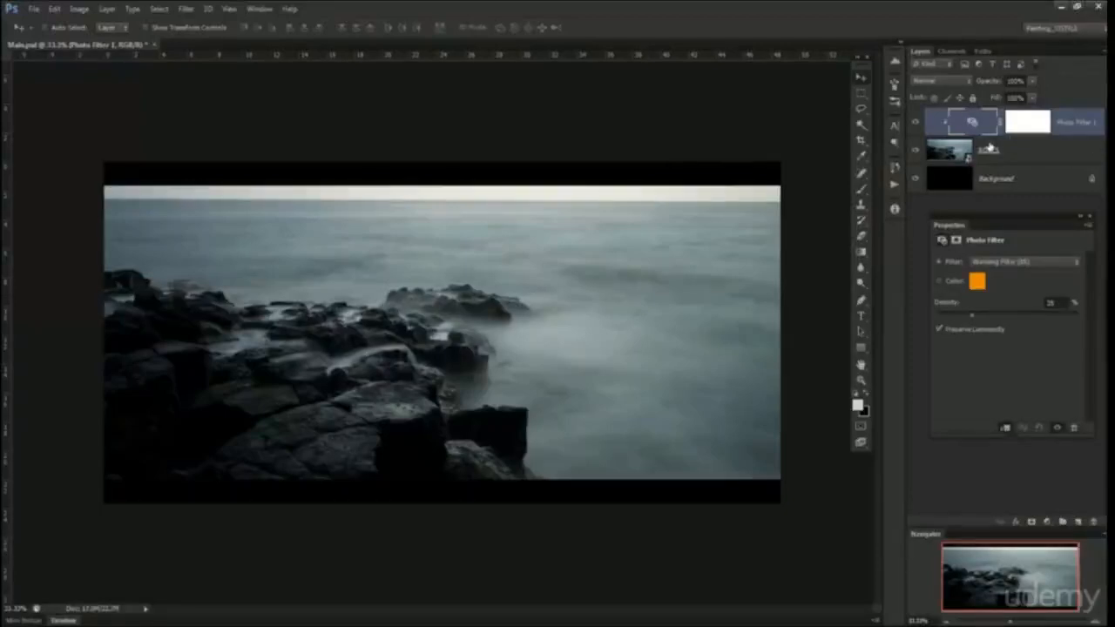
Request deletion of the Photo Filter 1 layer but decline it, and try discarding the layer directly from the layer stack
left_click(1072, 430)
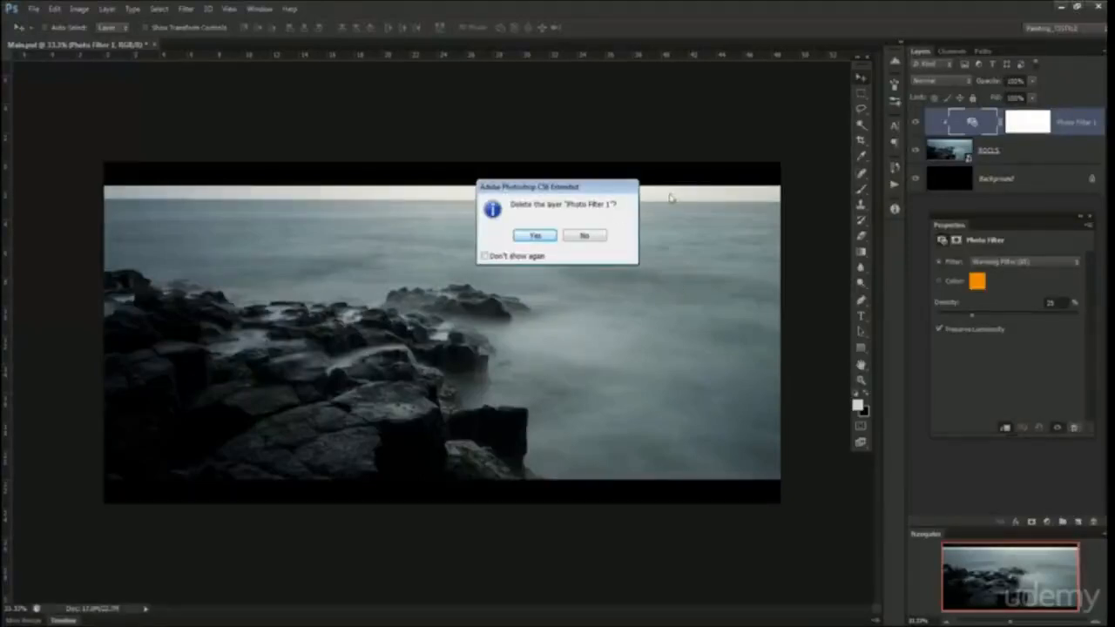
left_click(584, 236)
left_click_drag(1076, 120, 1079, 521)
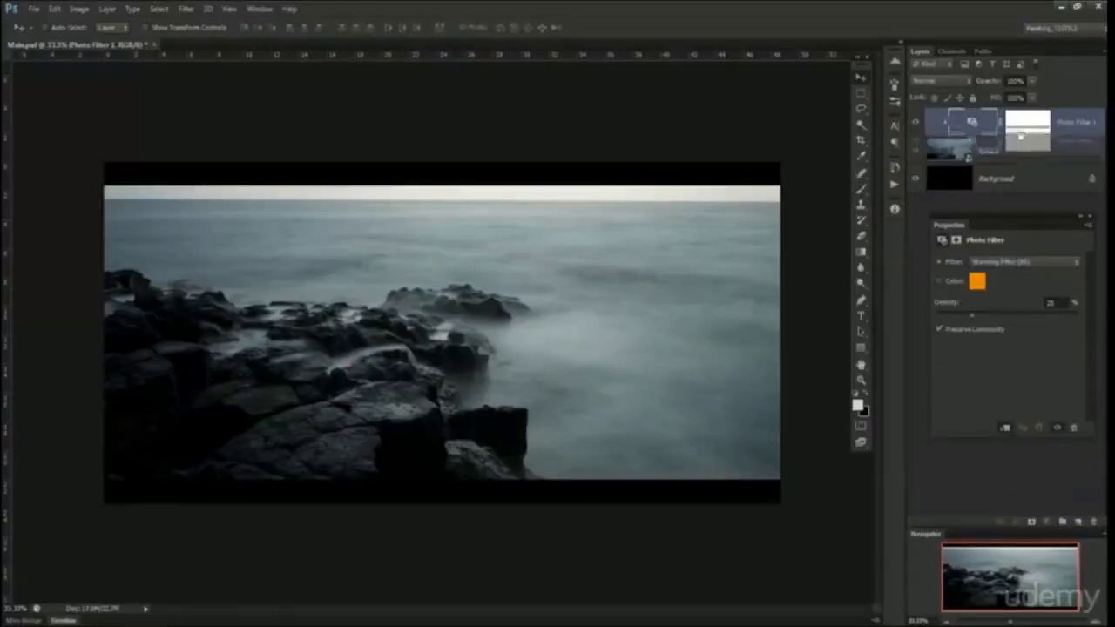